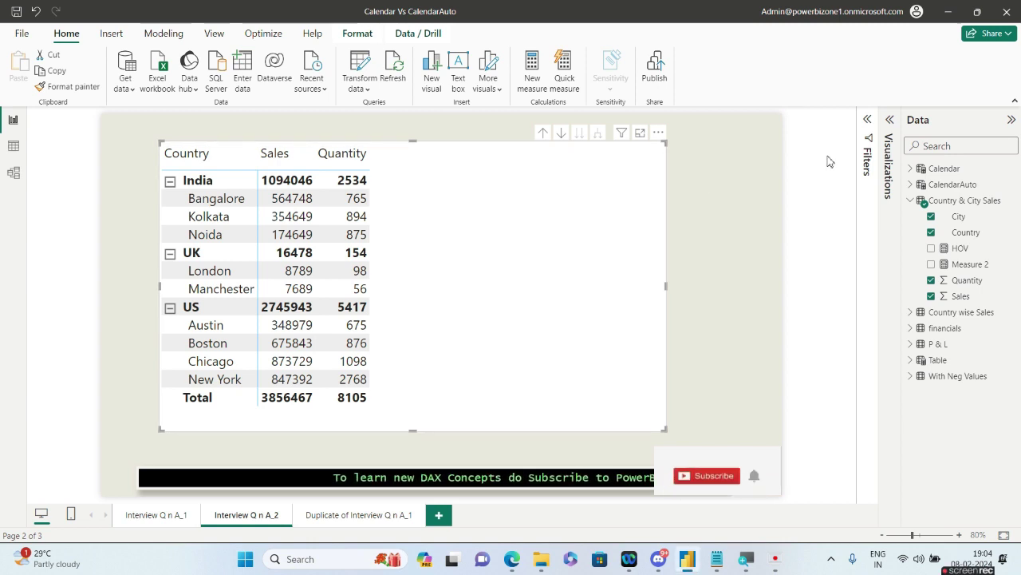
Show the matrix's field wells and collapse the India, UK and US rows, expanding India's cities again
click(890, 119)
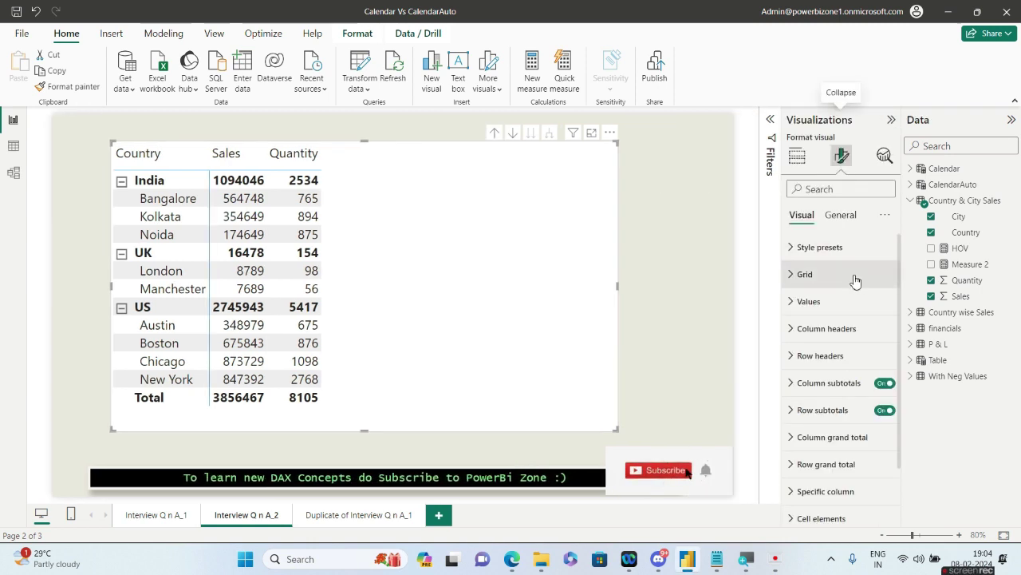
click(796, 156)
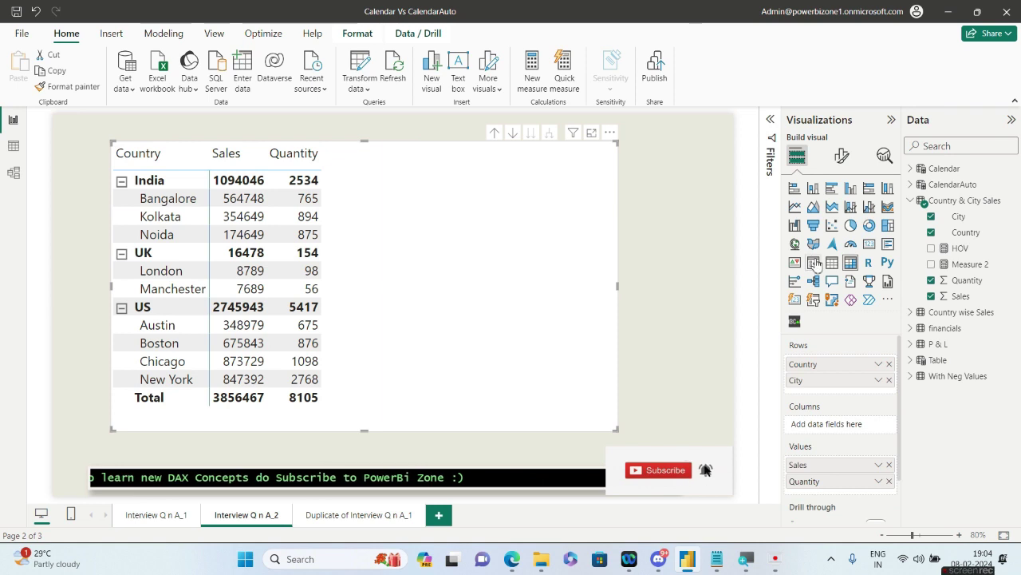
click(122, 183)
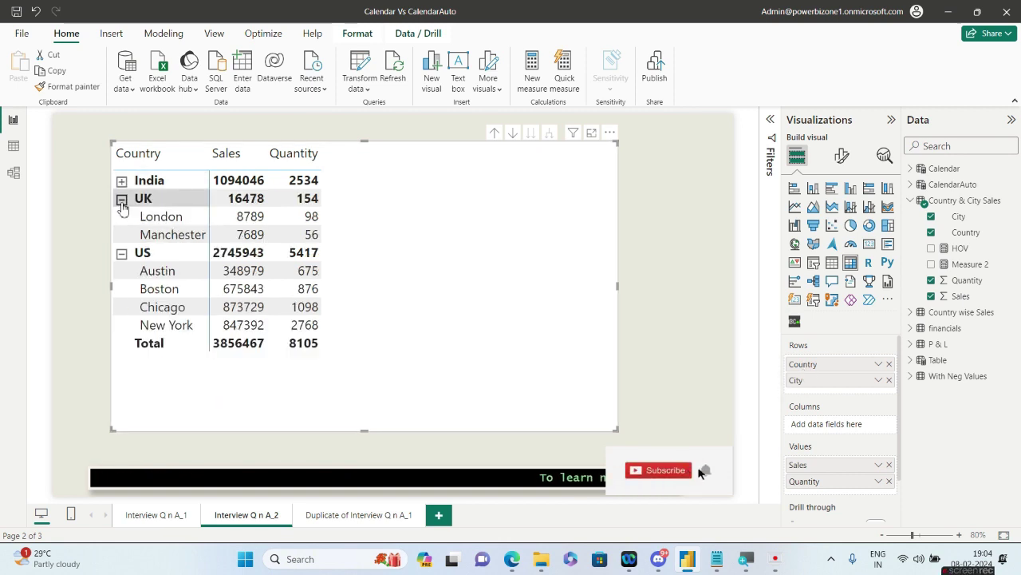
click(121, 201)
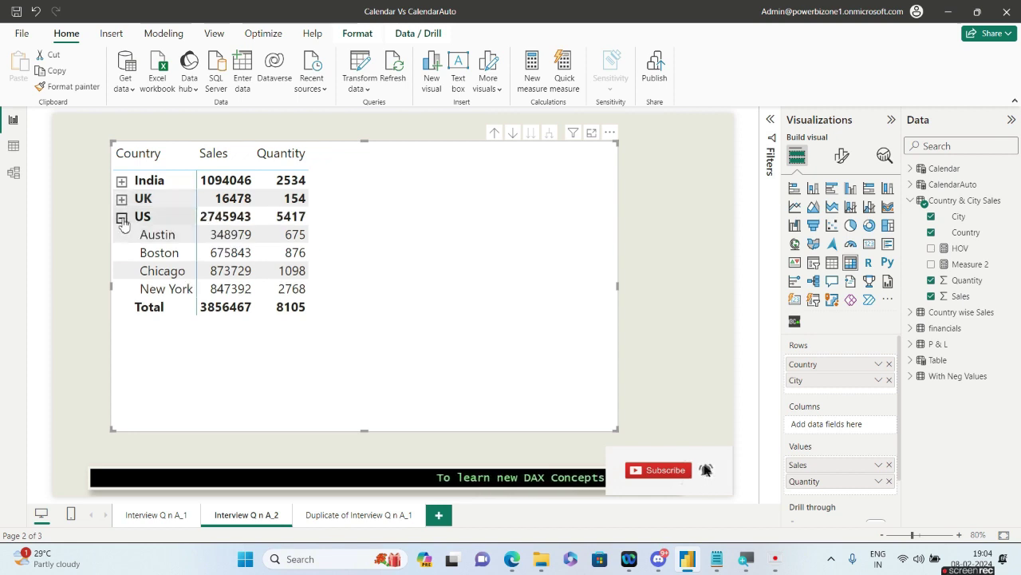
click(121, 218)
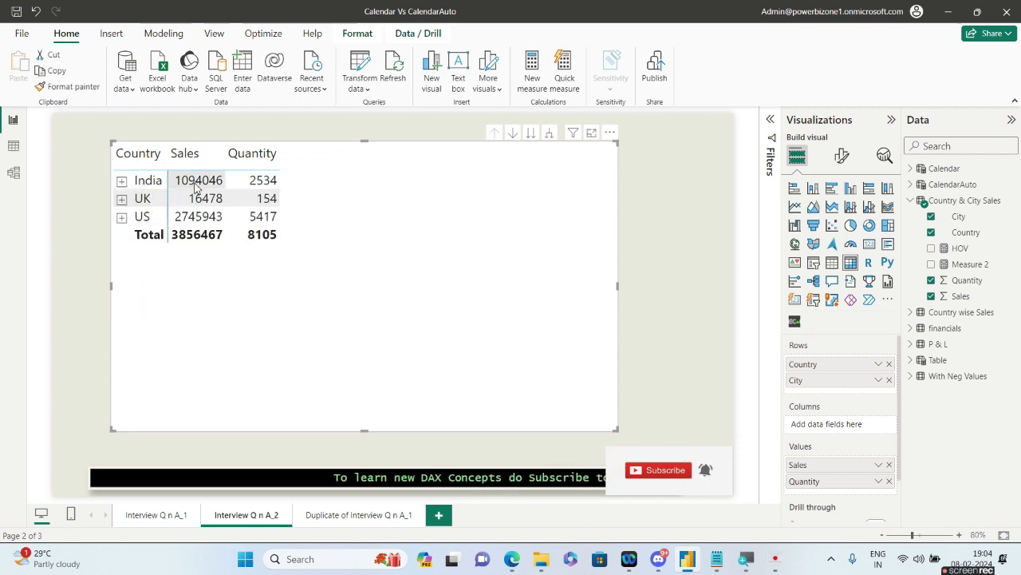
click(121, 183)
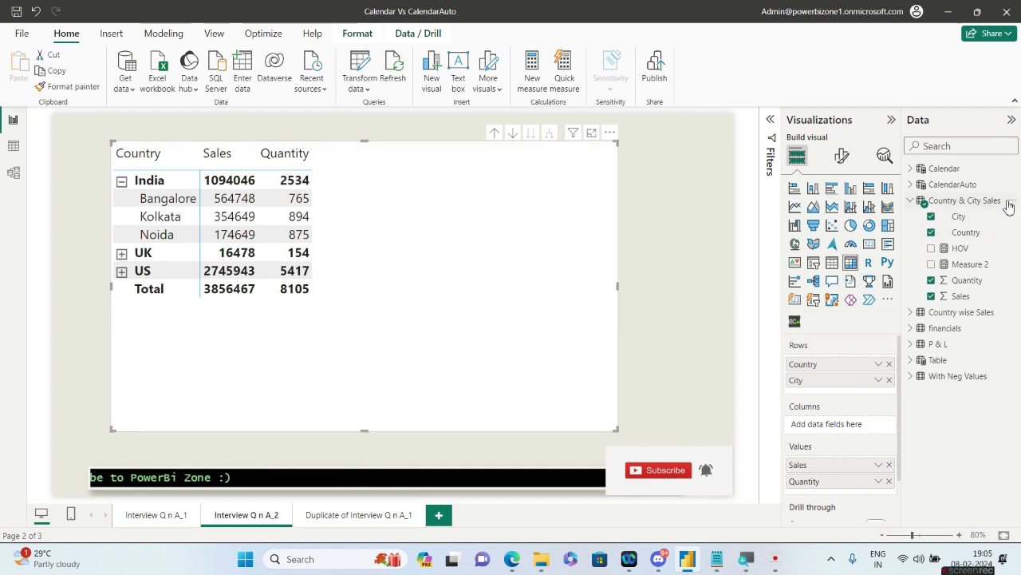
Create a new measure named Has One Value in the Country & City Sales table, with its formula beginning on a second line
click(1013, 203)
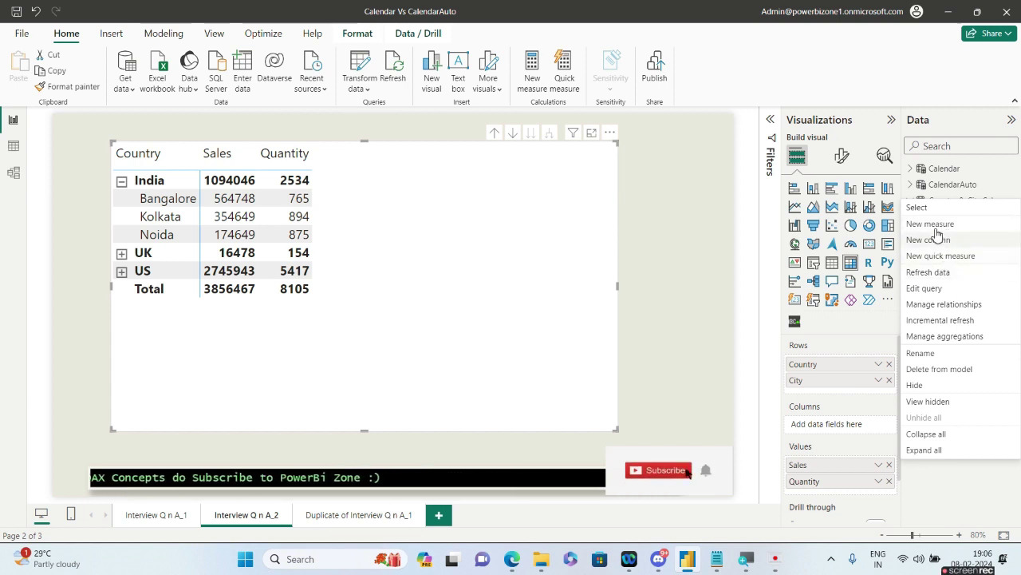
key(Escape)
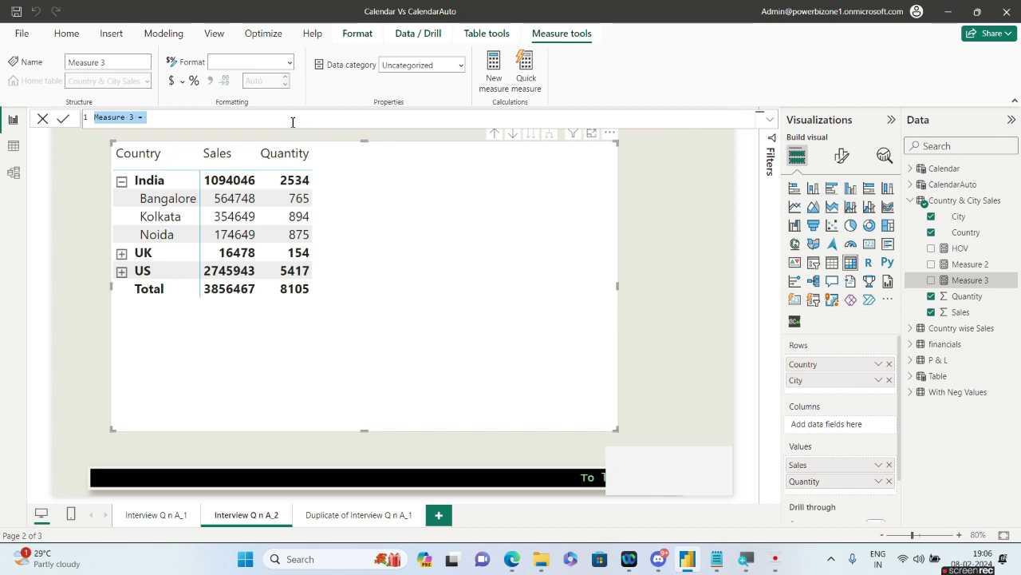
text(Has )
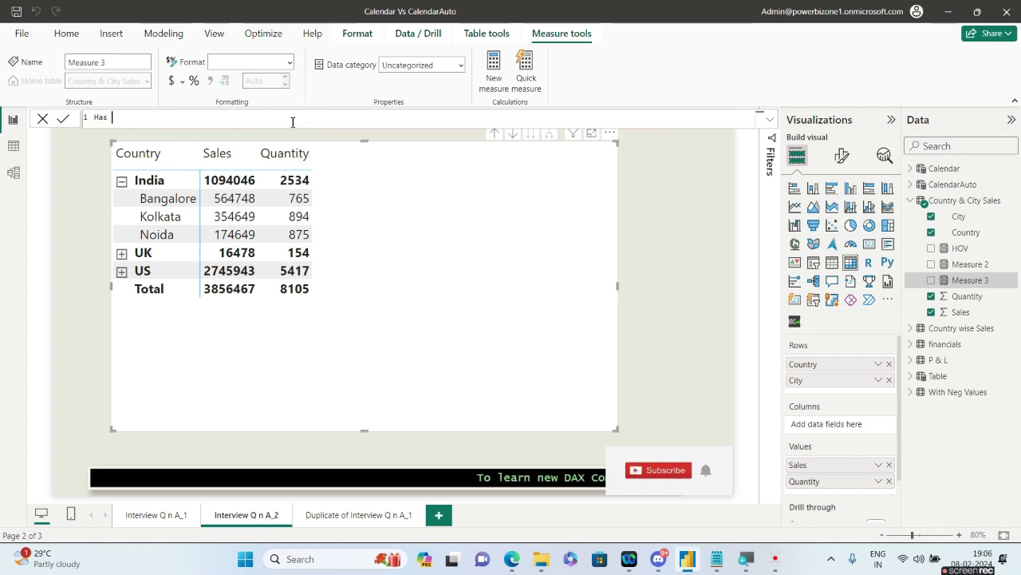
text(One Vale)
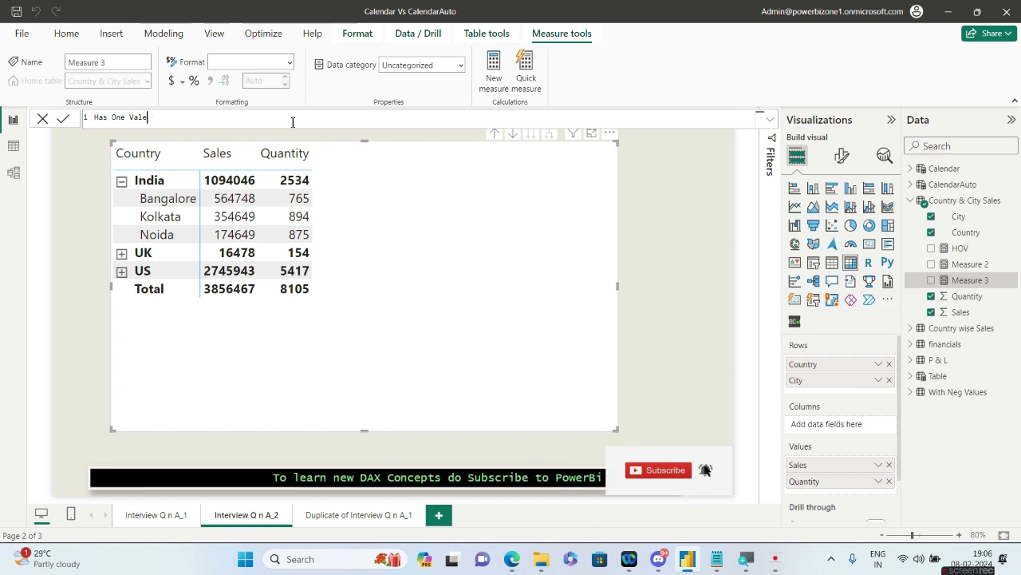
key(BackSpace)
text(ue)
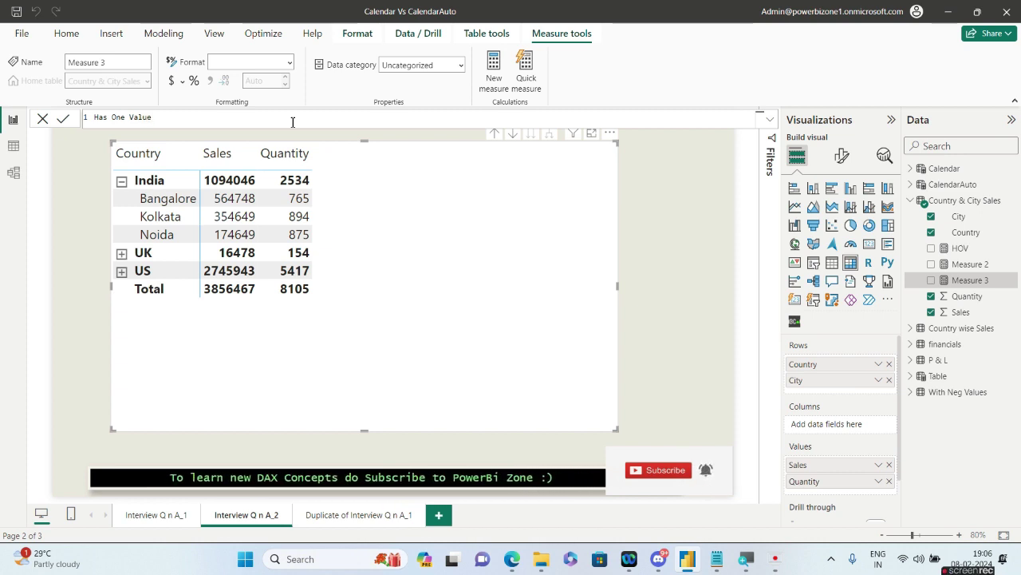
scroll(292, 121, up, 2)
scroll(292, 122, up, 1)
text(=)
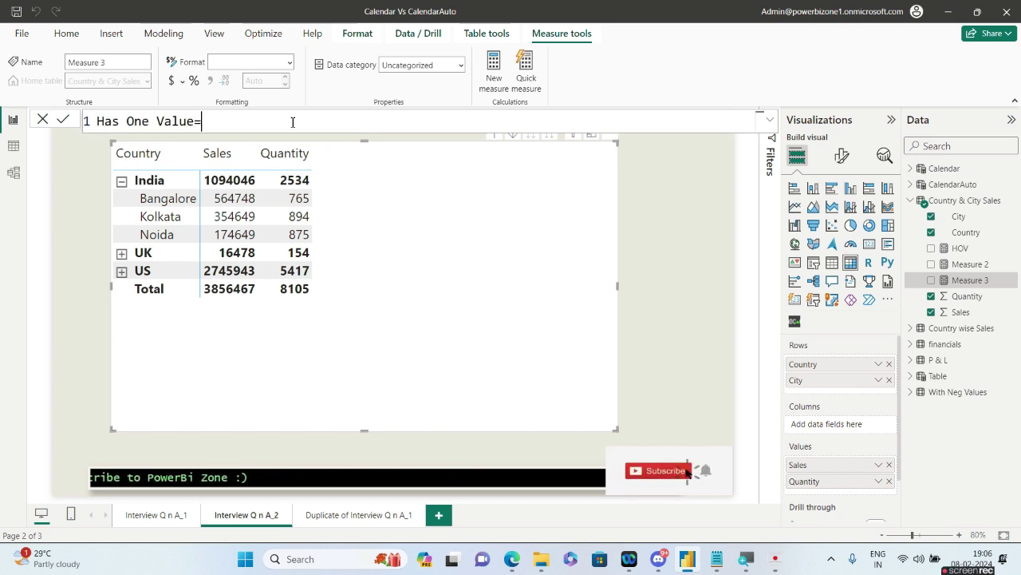
key(shift+Return)
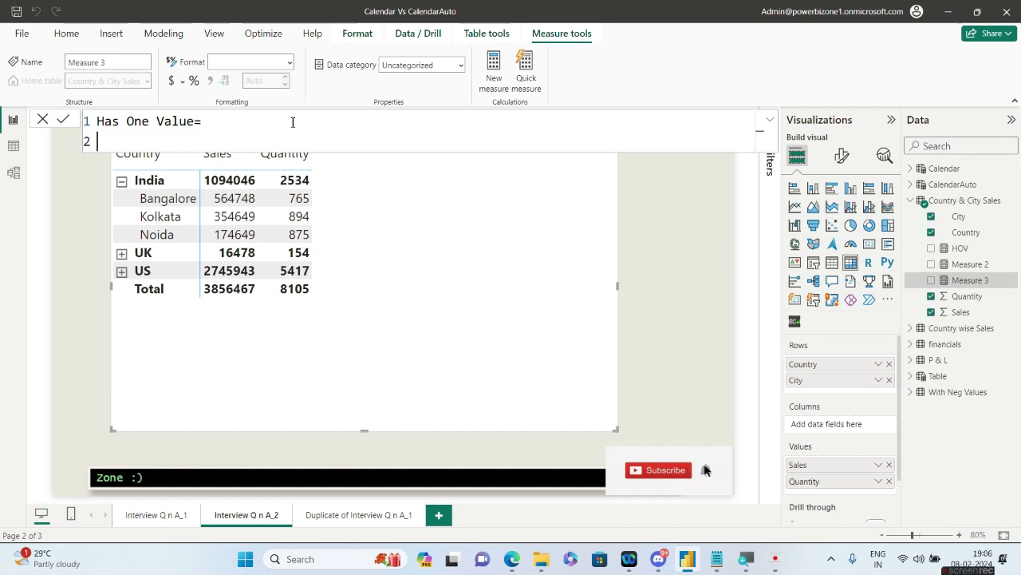
Define the Has One Value measure as HASONEVALUE('Country & City Sales'[City]), commit it and close the formula editor
text(has)
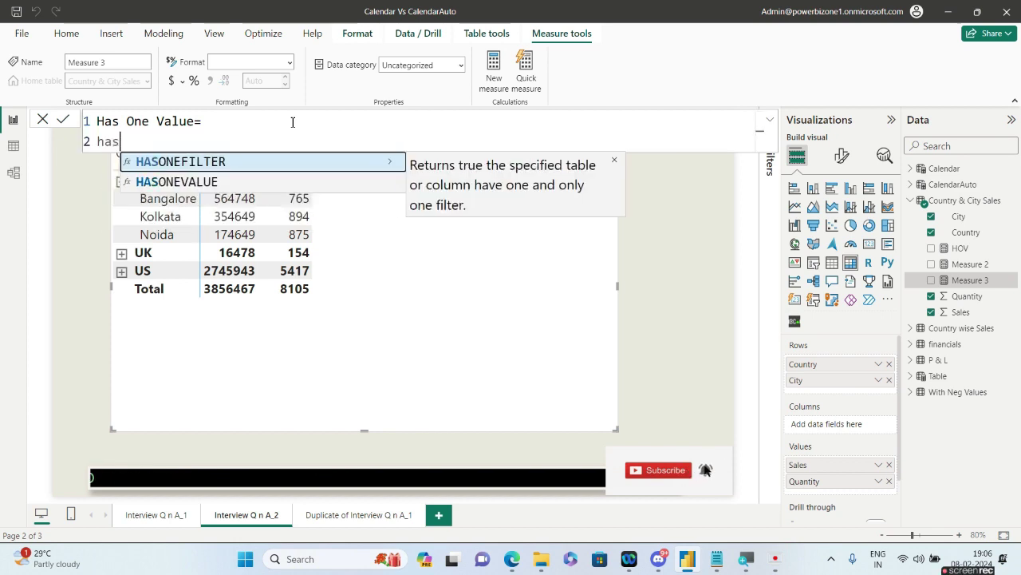
click(211, 183)
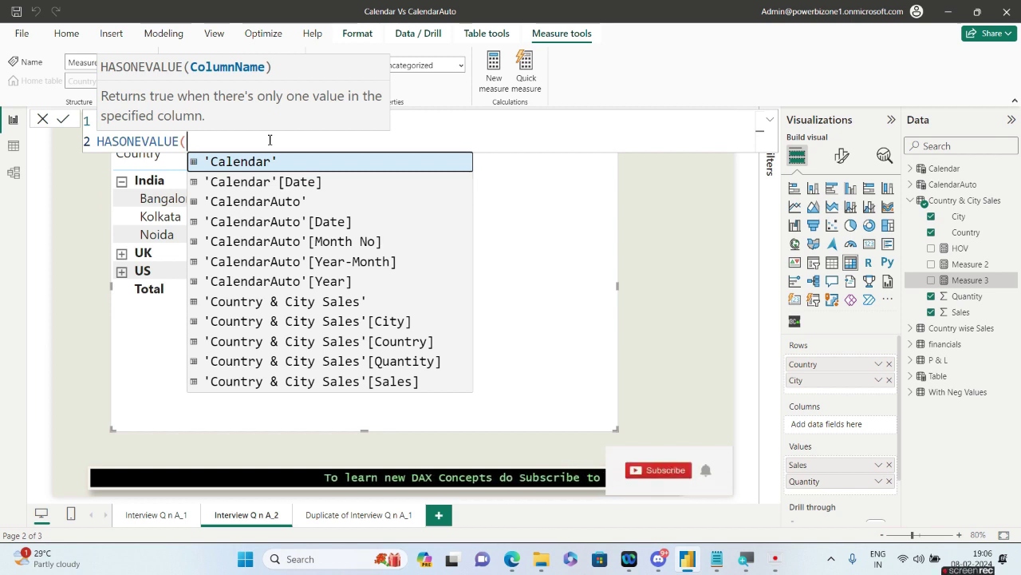
text(city)
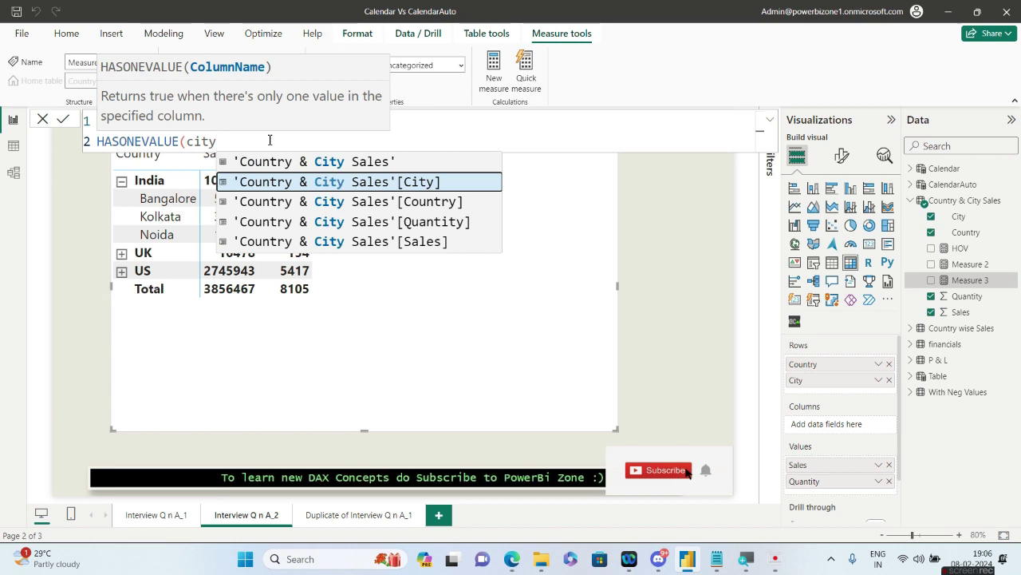
click(313, 185)
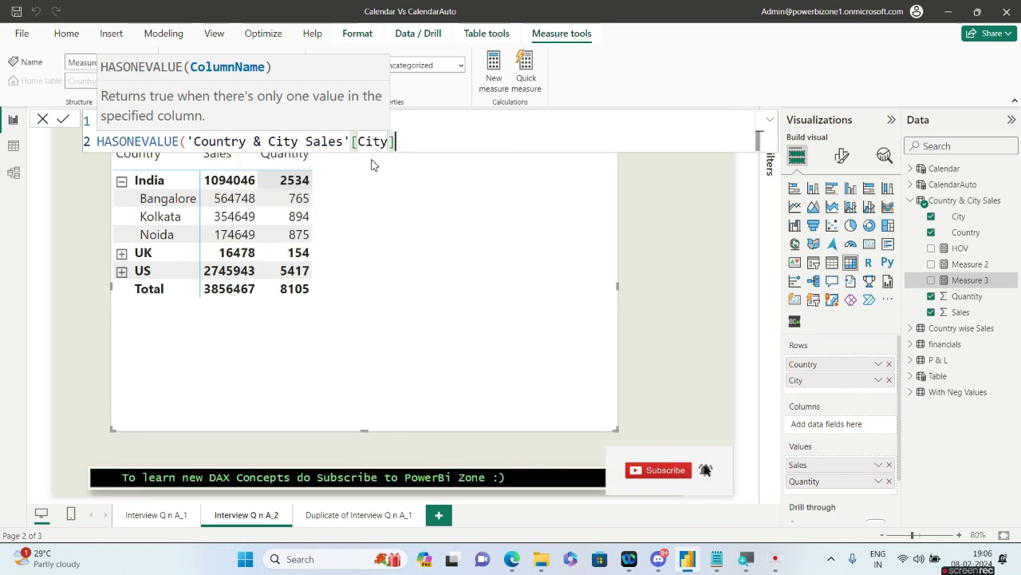
text())
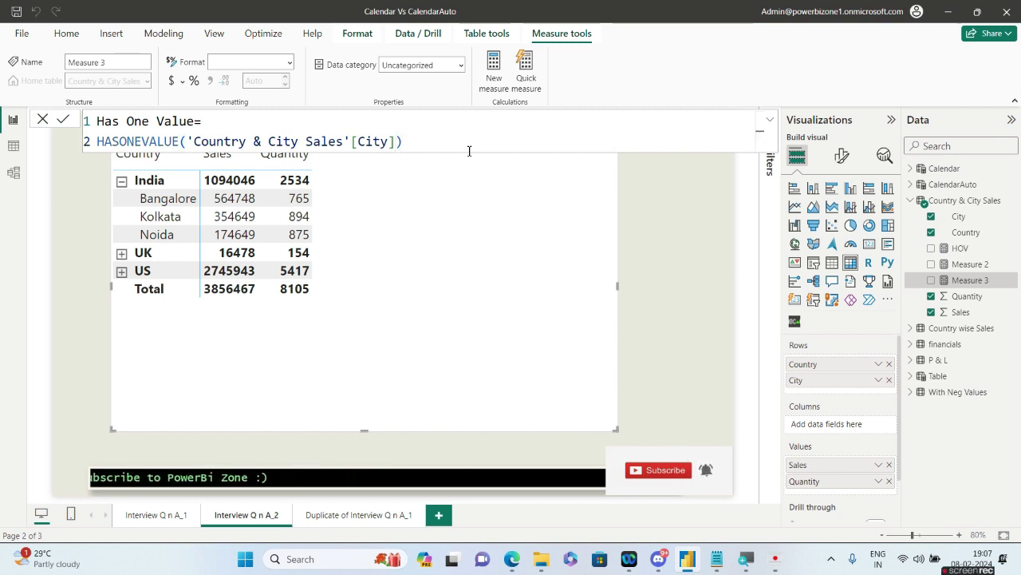
click(662, 280)
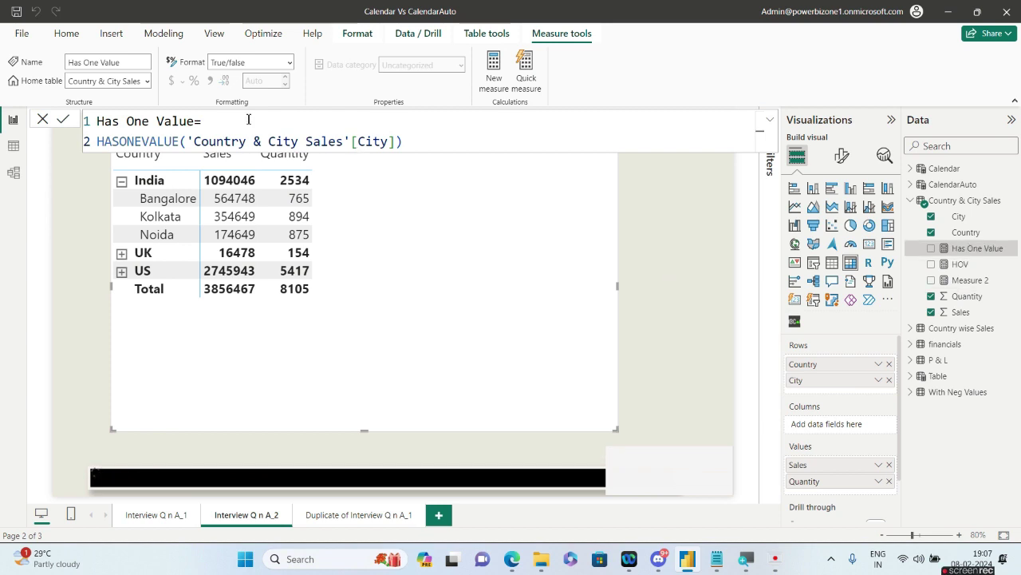
click(41, 120)
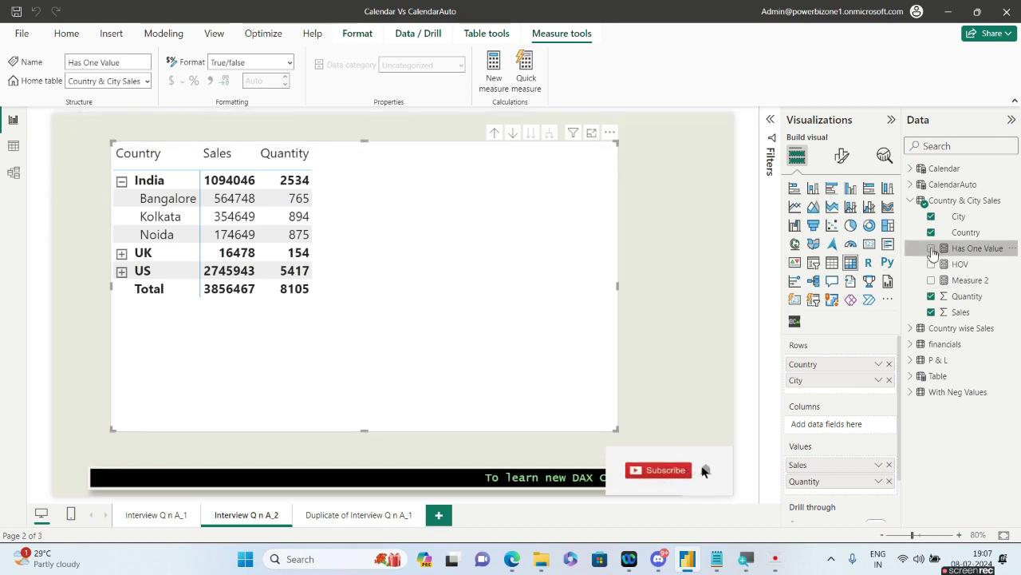
Add the Has One Value measure to the matrix and expand the UK and US rows to their cities
click(931, 248)
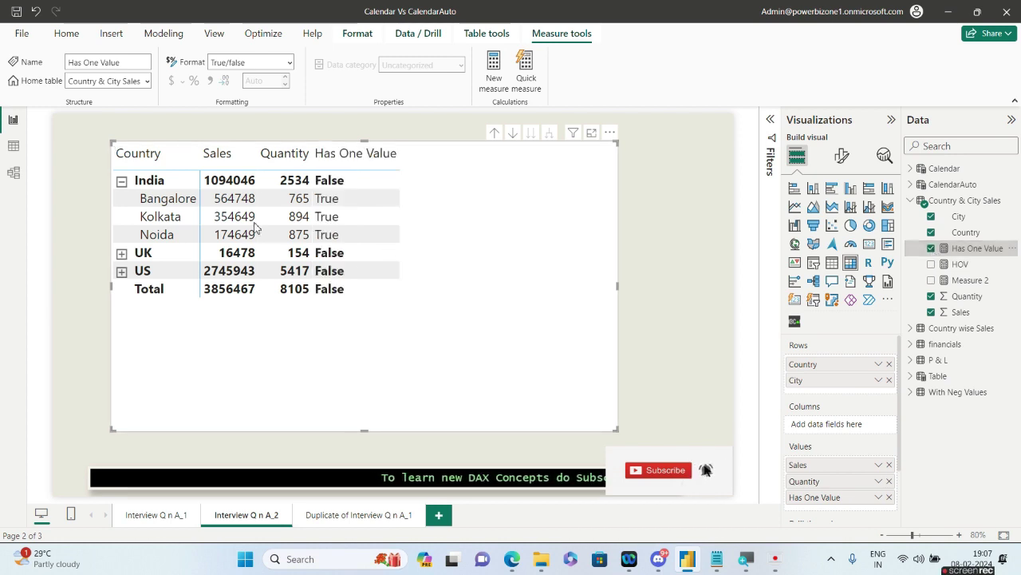
click(121, 252)
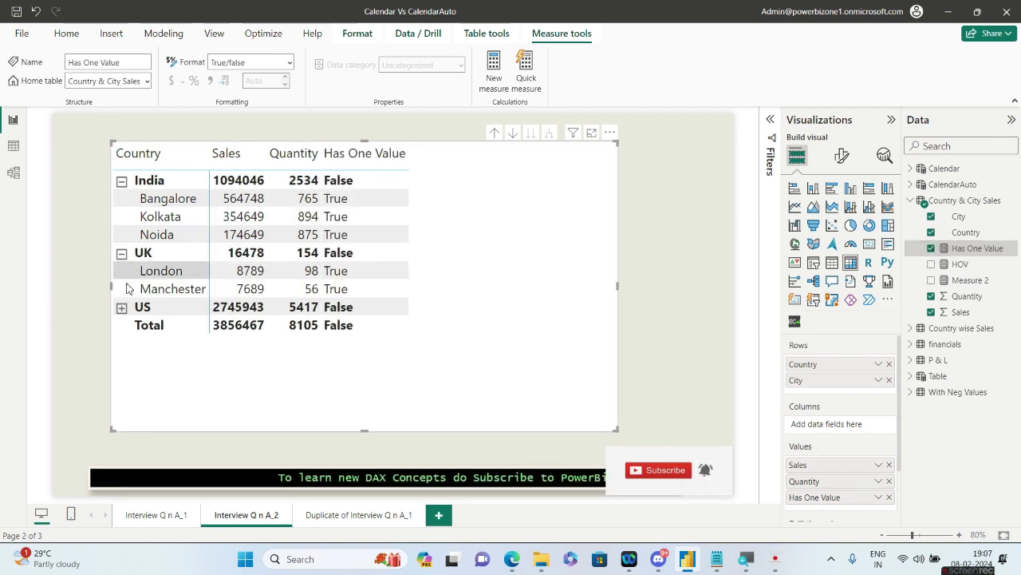
click(122, 308)
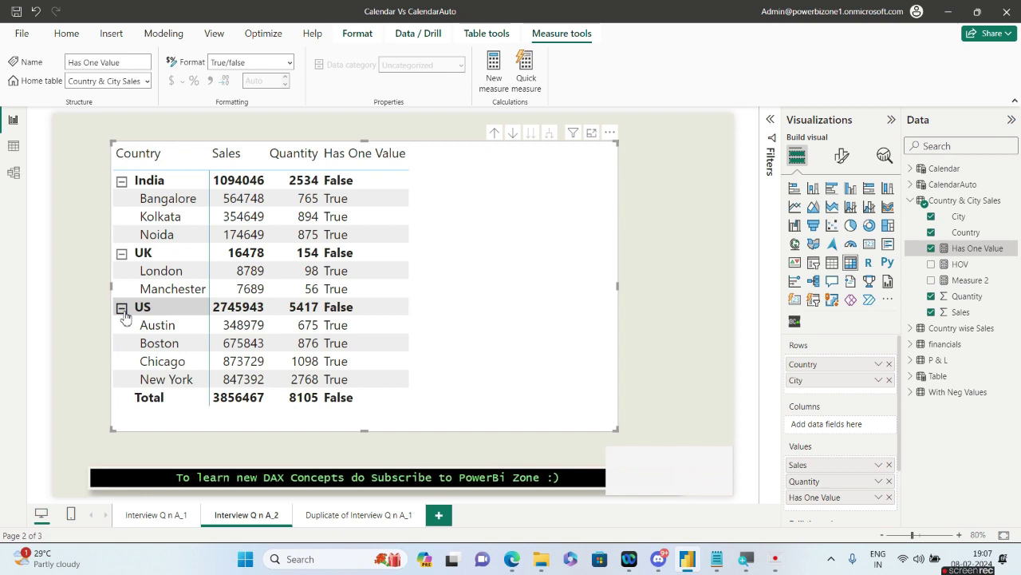
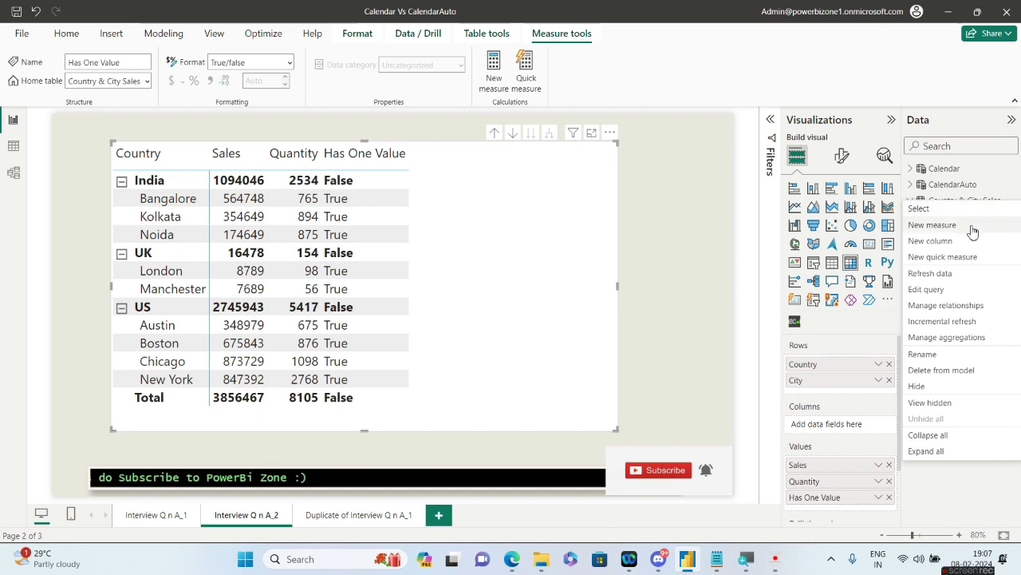
Create another measure named Output in the Country & City Sales table, with its formula beginning on a second line
key(Escape)
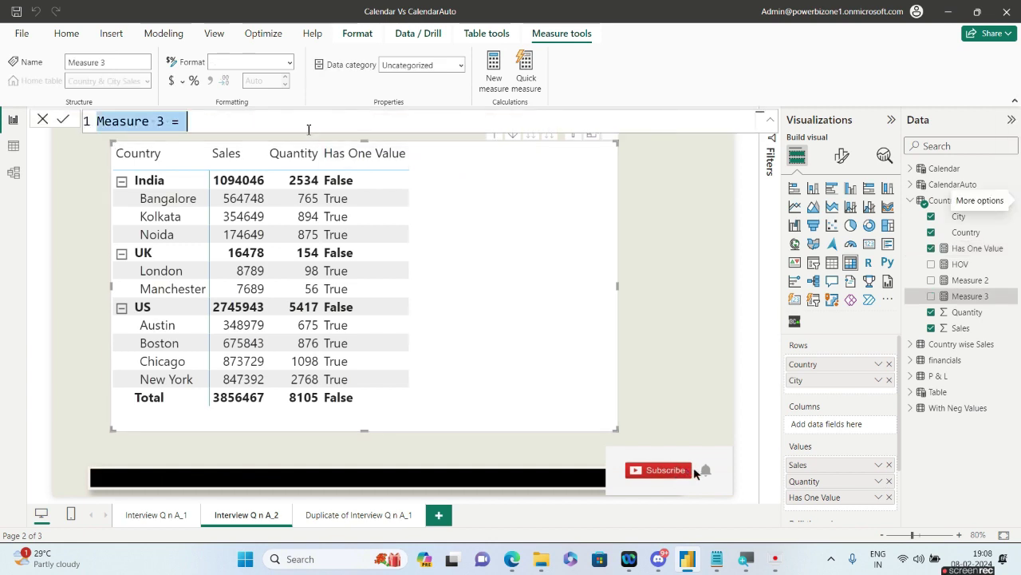
click(300, 118)
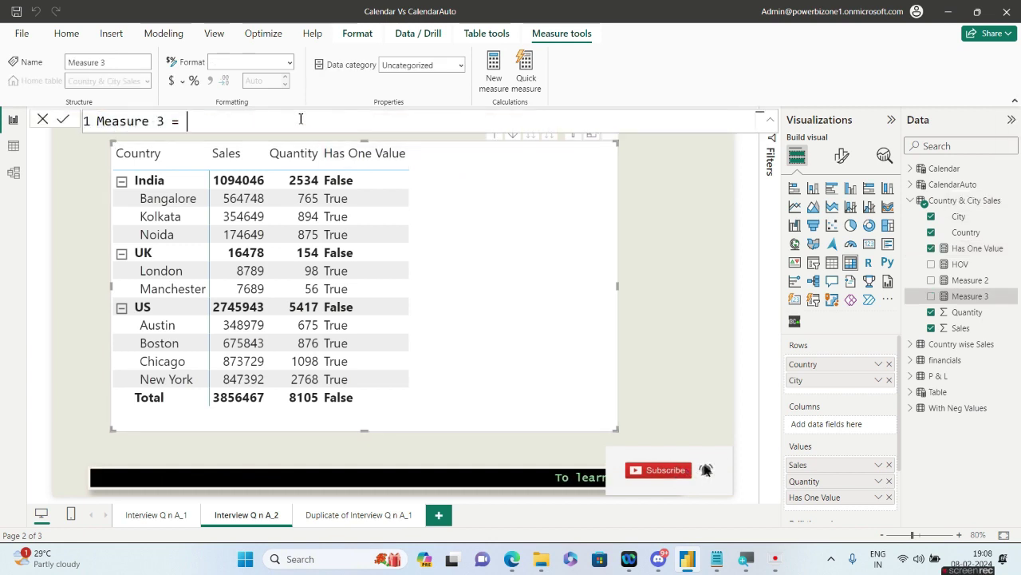
key(ctrl+a)
text(output=)
key(shift+Return)
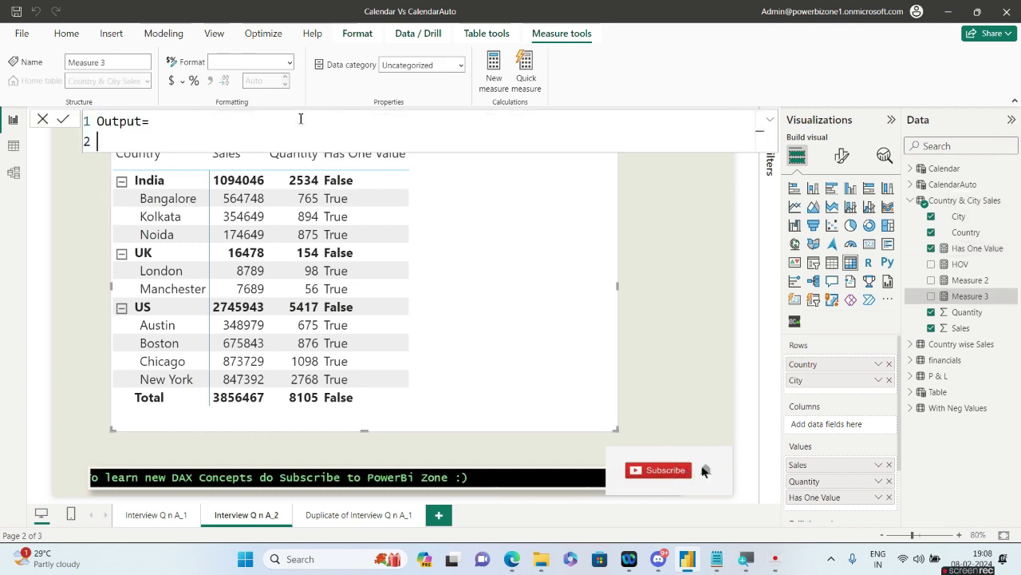
Start the Output formula with SWITCH evaluating [Has One Value] and enter True as the first value on a new line
text(swi)
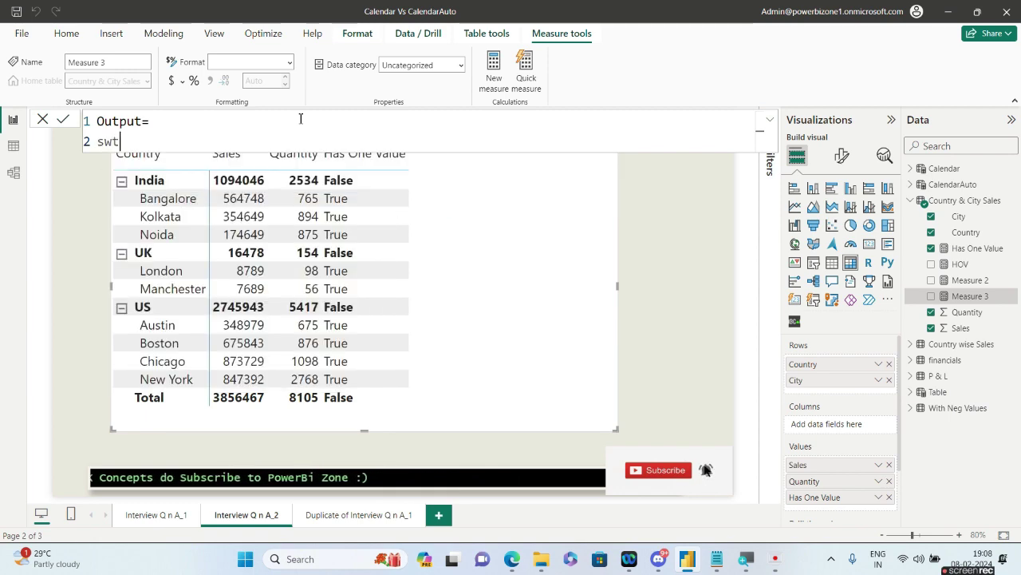
key(Tab)
text(Has)
key(Tab)
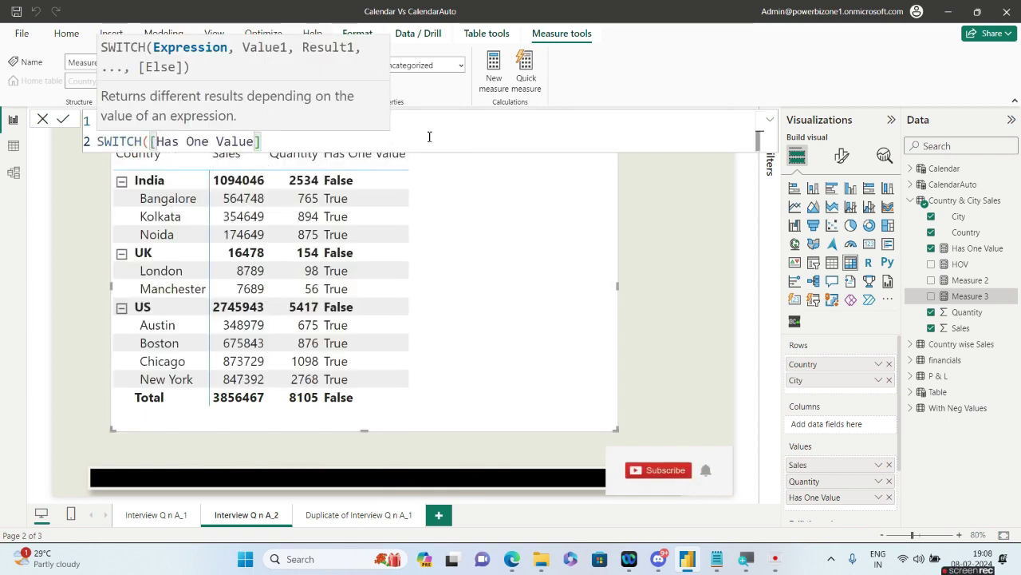
text(,)
key(shift+Return)
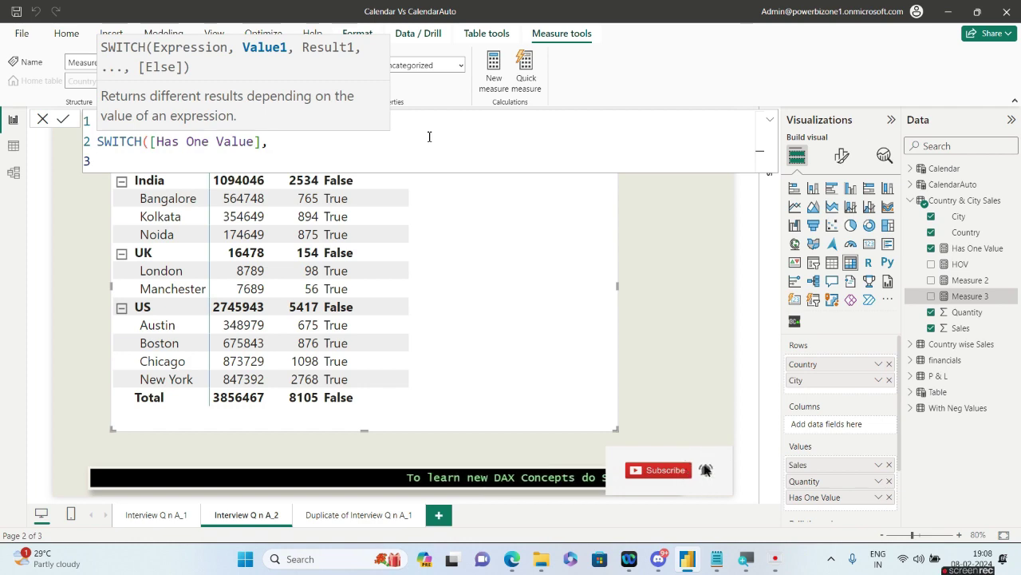
text(True,)
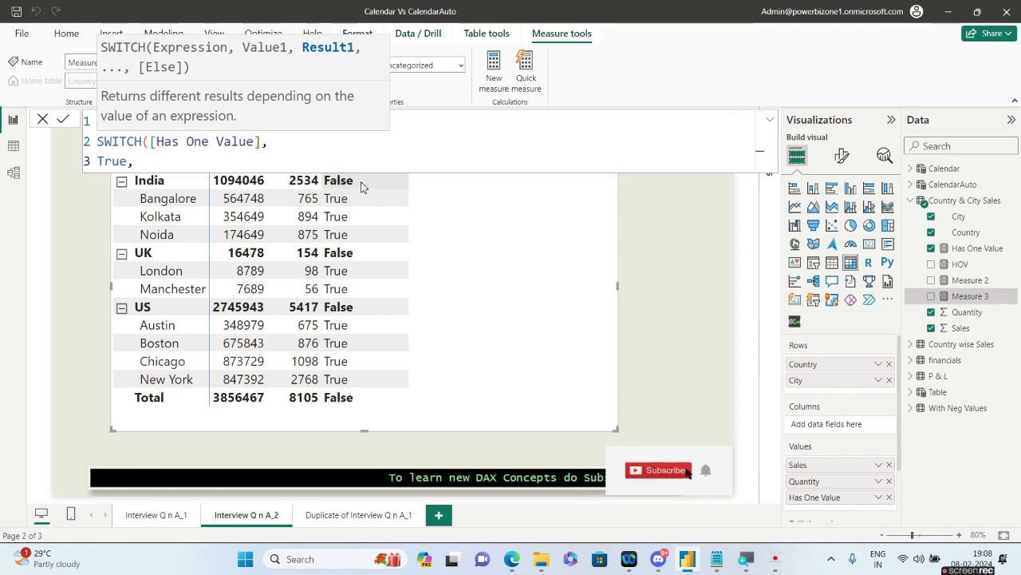
text(quar)
key(Escape)
key(BackSpace)
key(BackSpace)
key(BackSpace)
key(BackSpace)
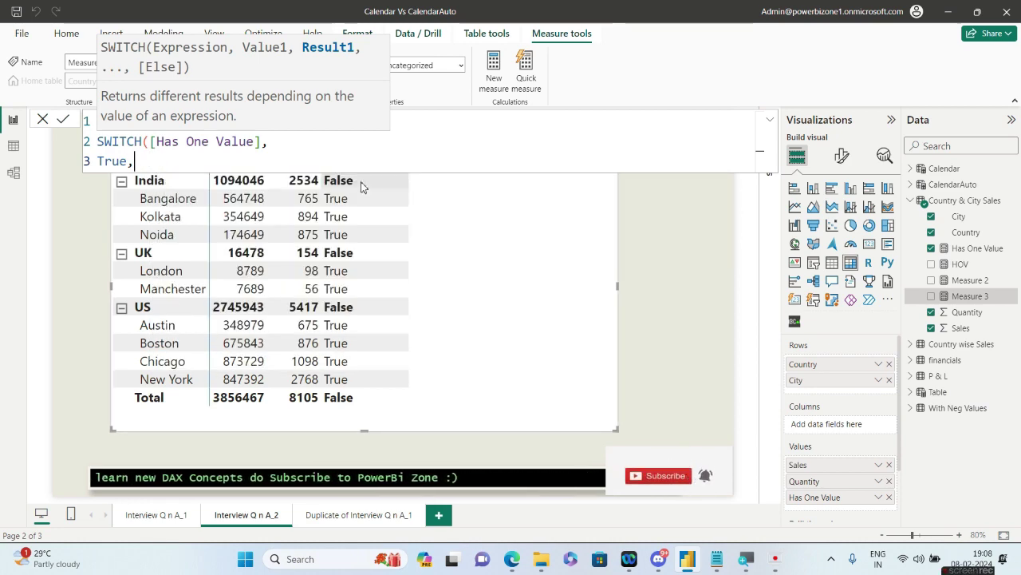
Set the result for True to the sum of 'Country & City Sales'[Quantity], ready for the next SWITCH value
text(sum()
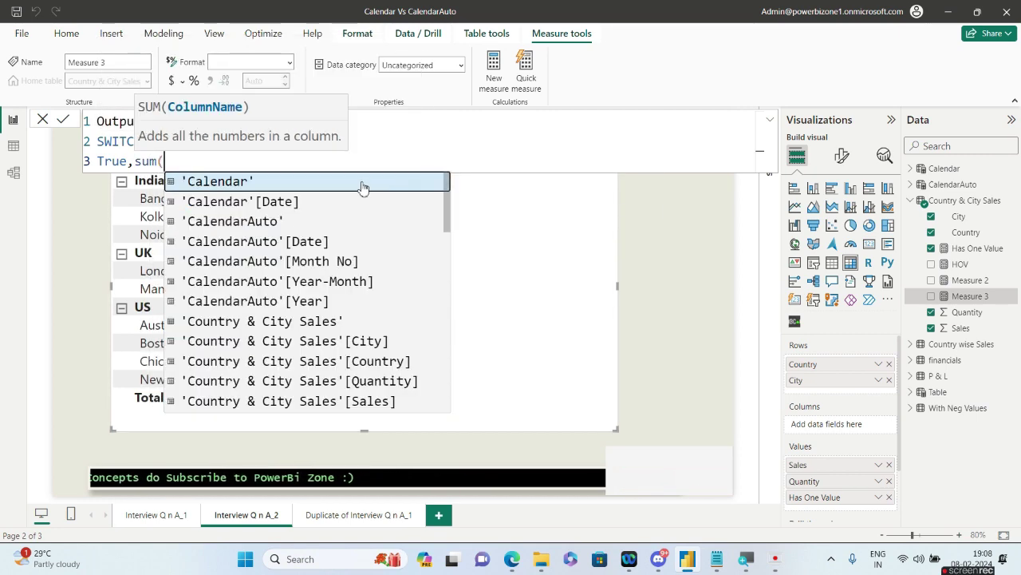
text(qua)
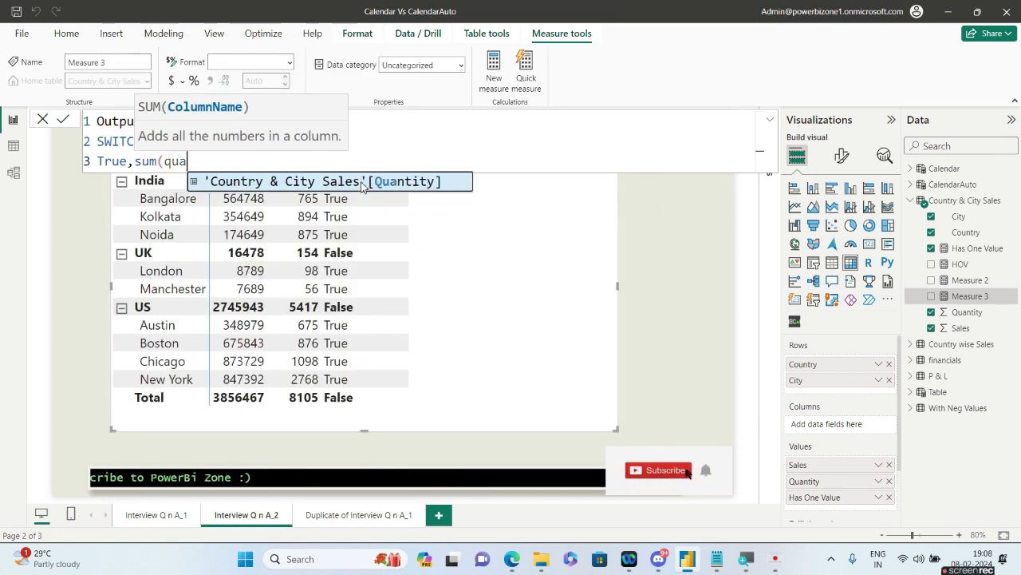
text(n)
click(376, 183)
text(),)
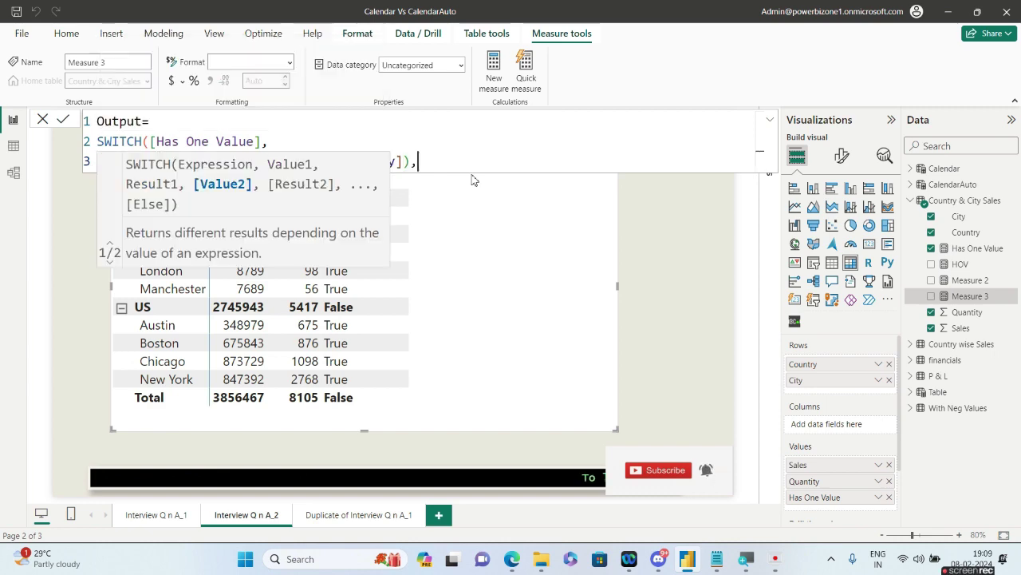
Add False as the second SWITCH value on a new line, returning the sum of 'Country & City Sales'[Sales]
key(Return)
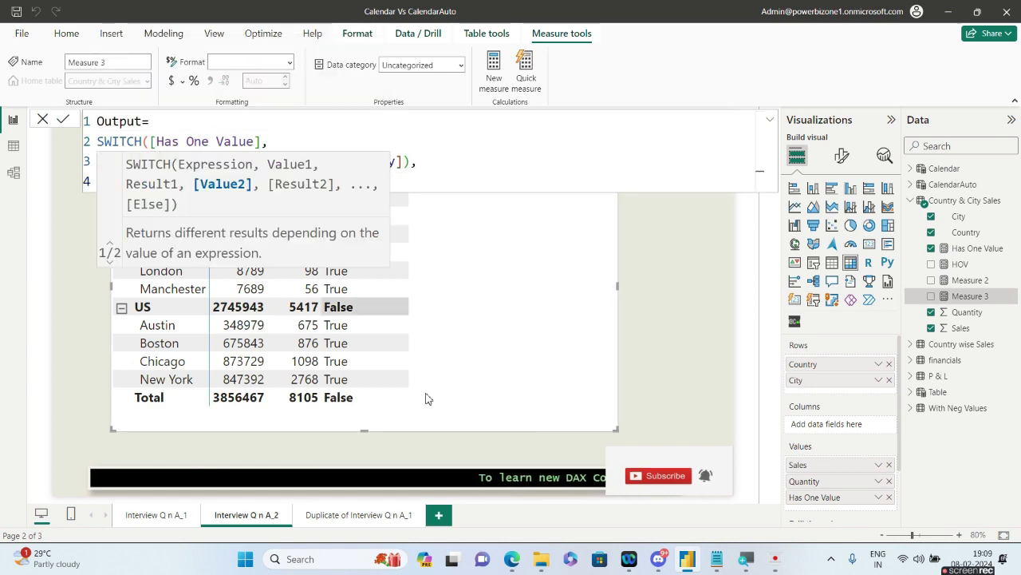
text(False)
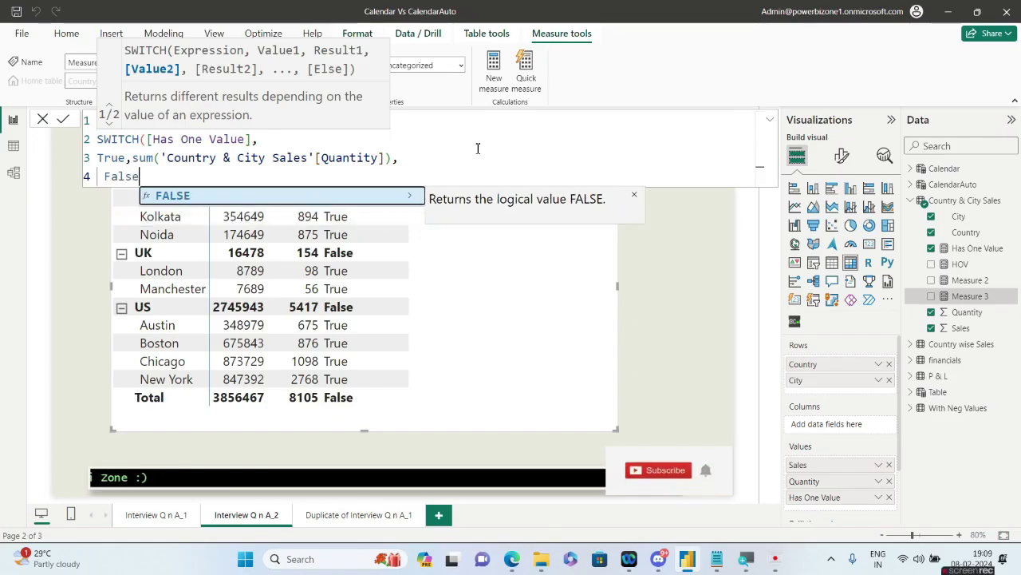
text(,sum()
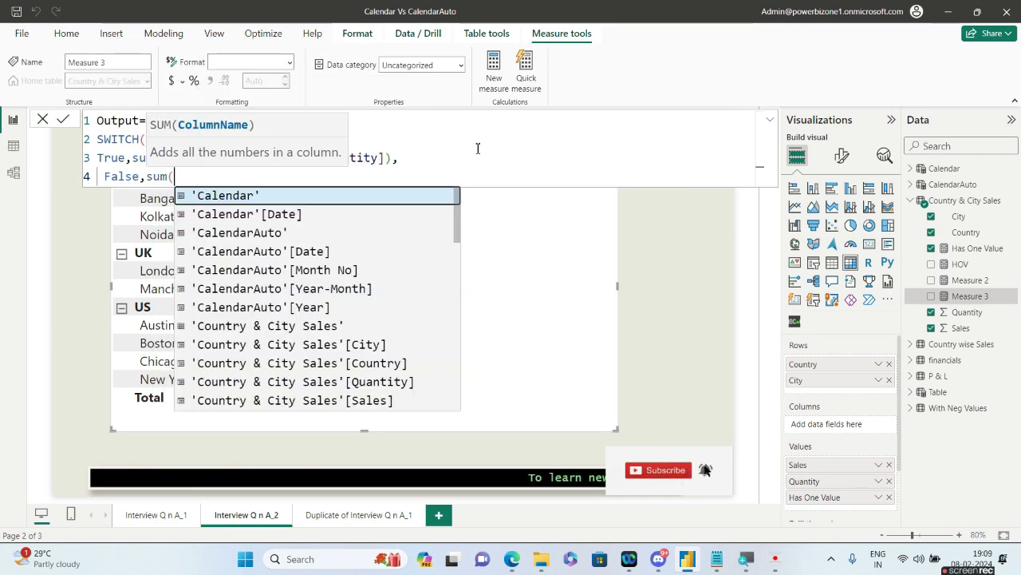
text(Sales)
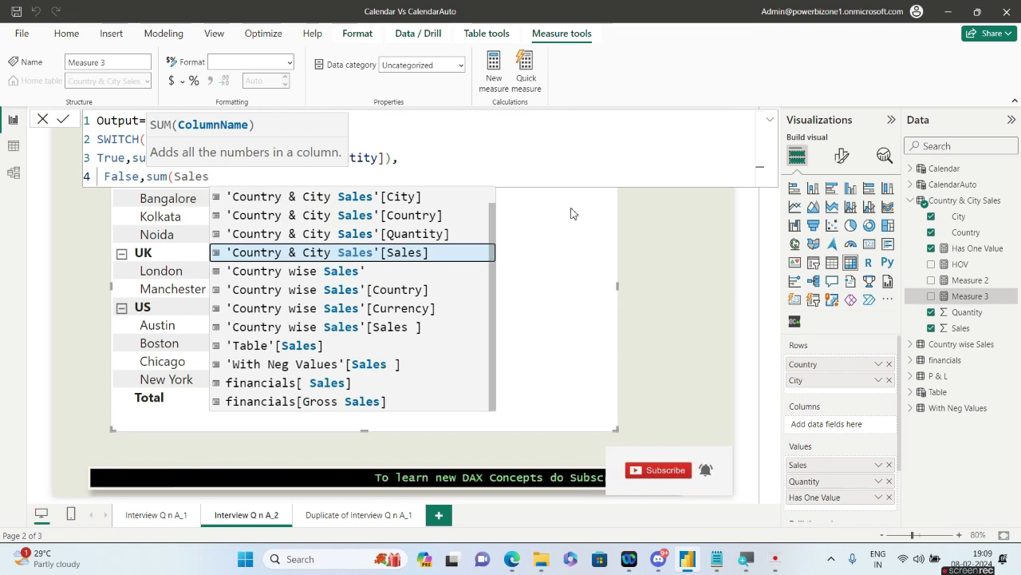
click(471, 253)
text())
Close the SWITCH function on its own line, commit the Output measure and add it to the matrix
key(Return)
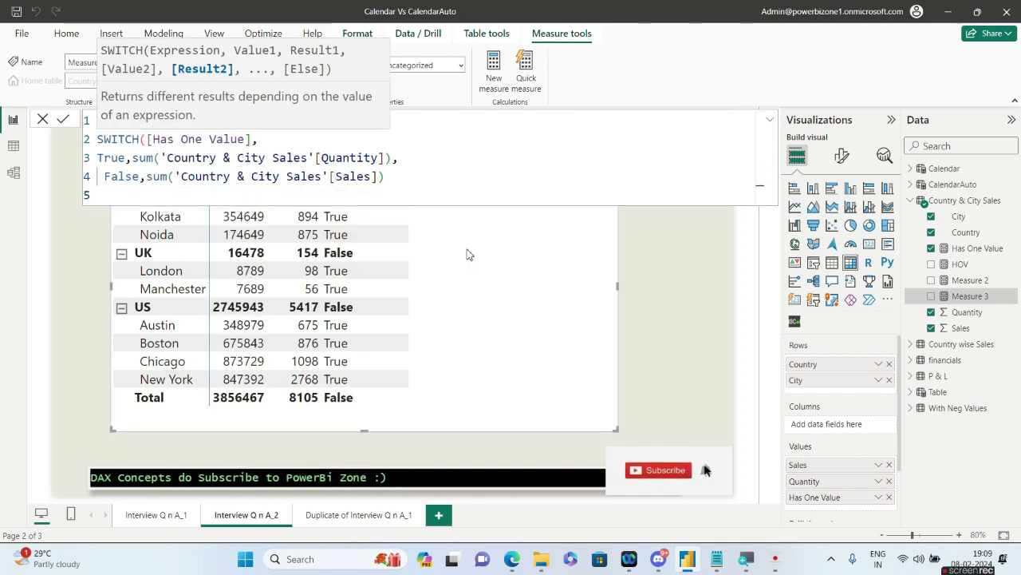
text())
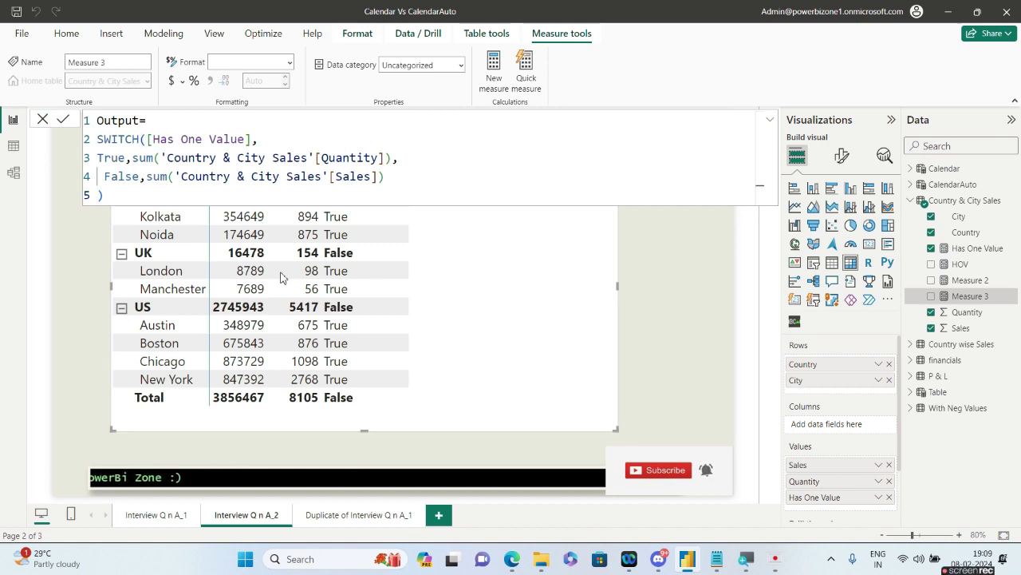
key(Return)
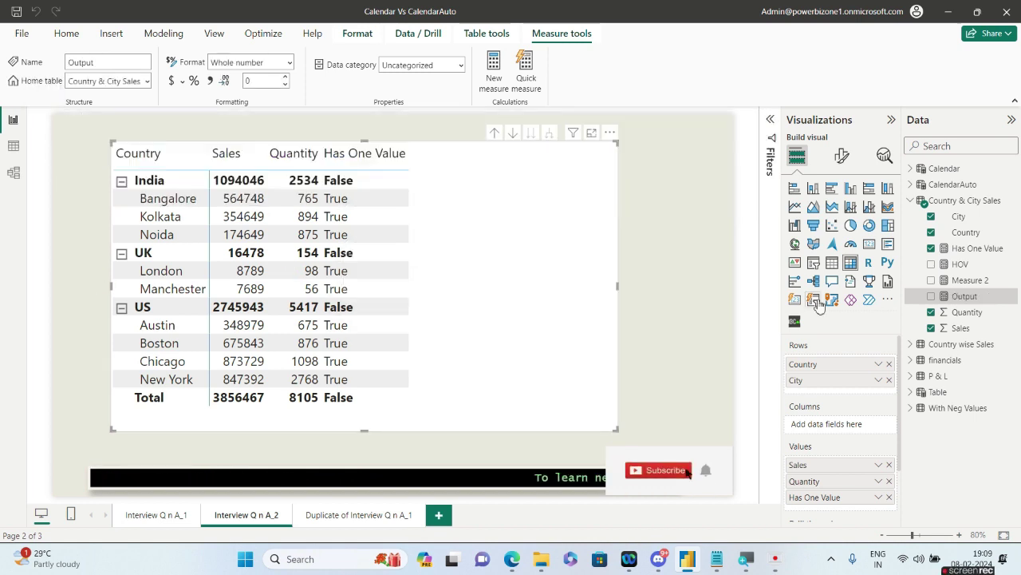
click(932, 297)
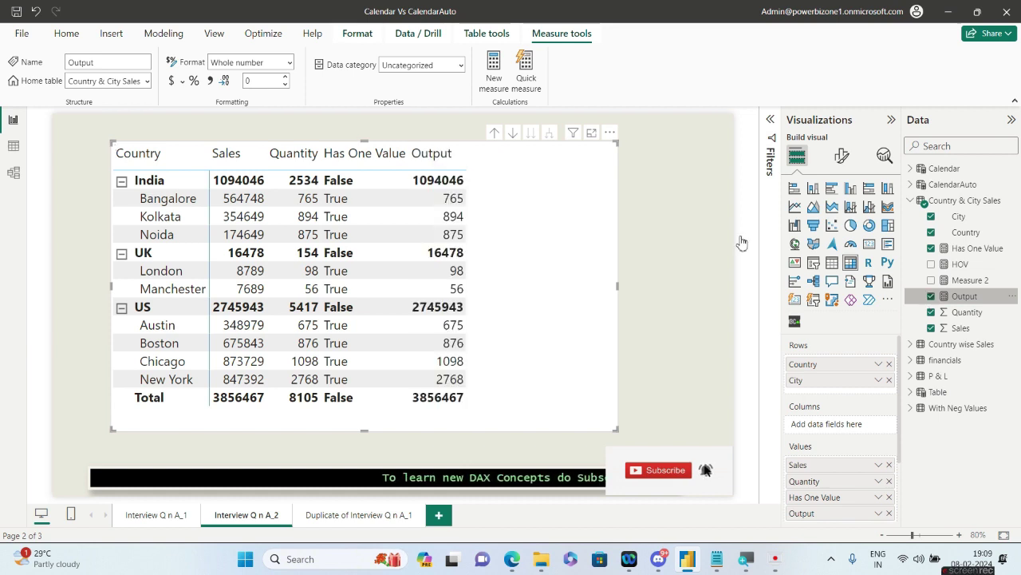